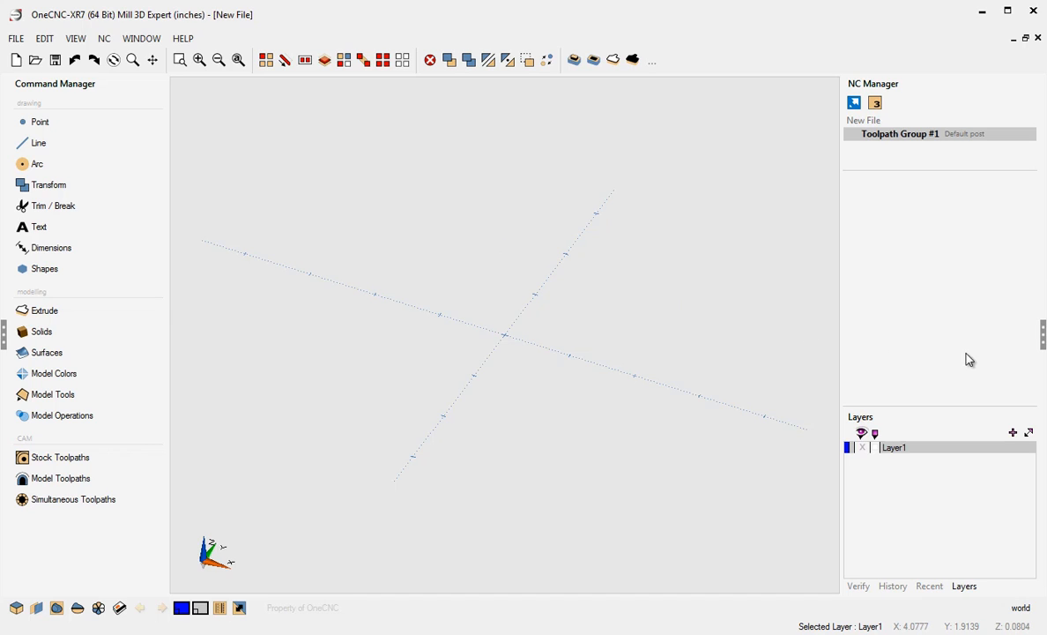
Hide the NC Manager and open Spin Lock.DXF from the Desktop using the AutoCAD Files (*.DXF, *.DWG) file type
click(1041, 345)
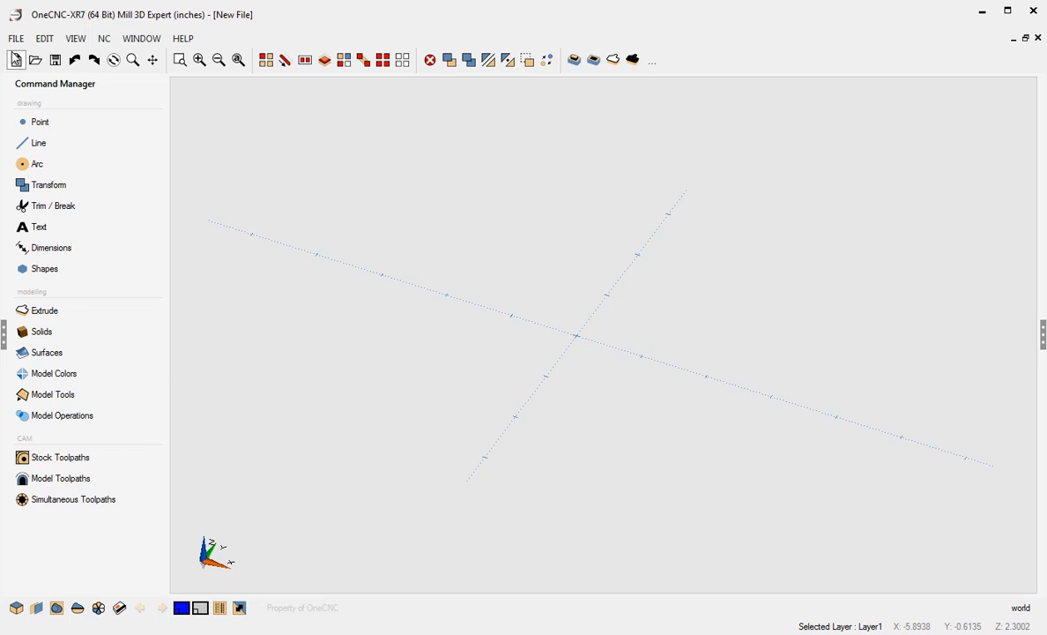
click(36, 60)
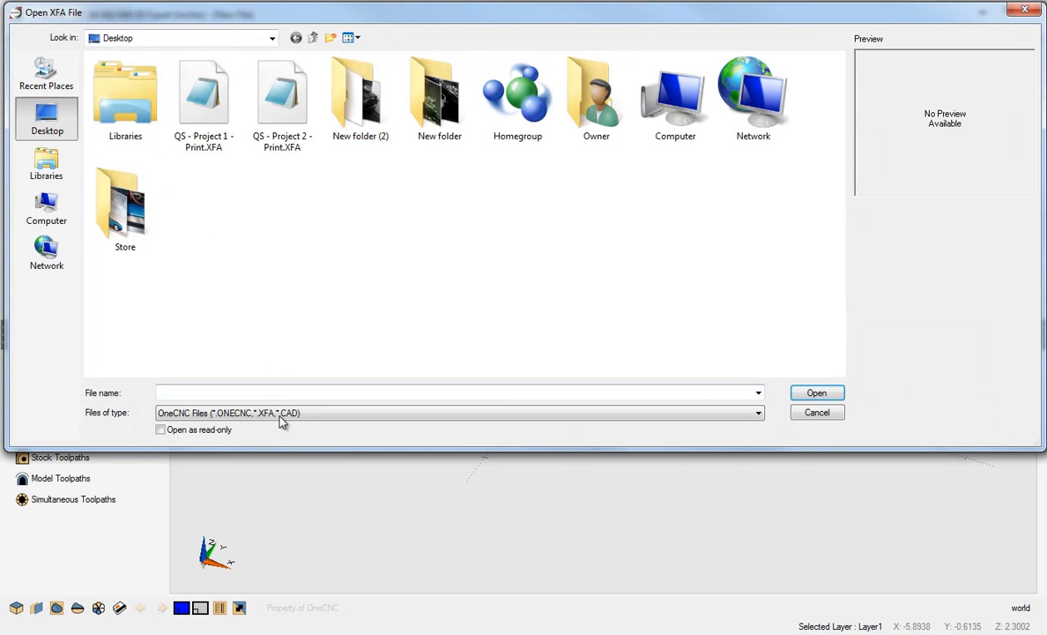
click(283, 420)
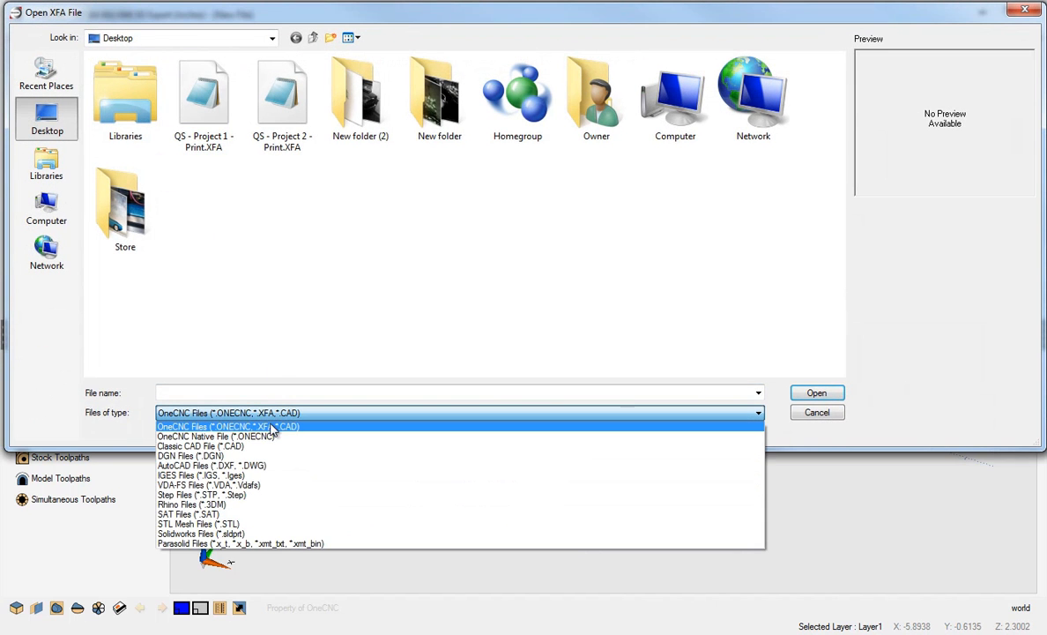
click(257, 467)
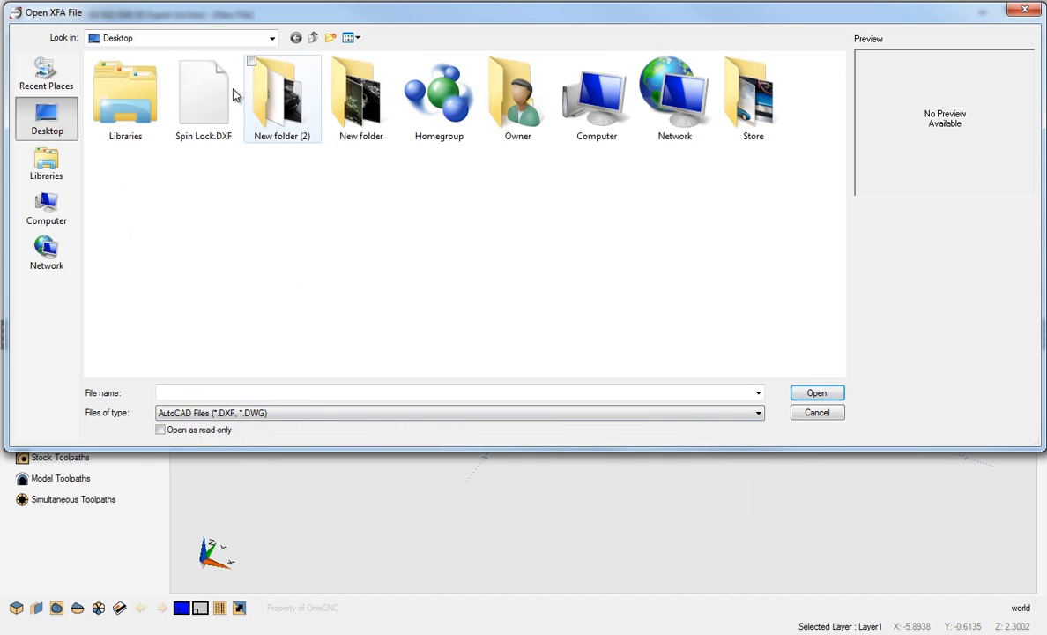
click(205, 112)
double_click(206, 112)
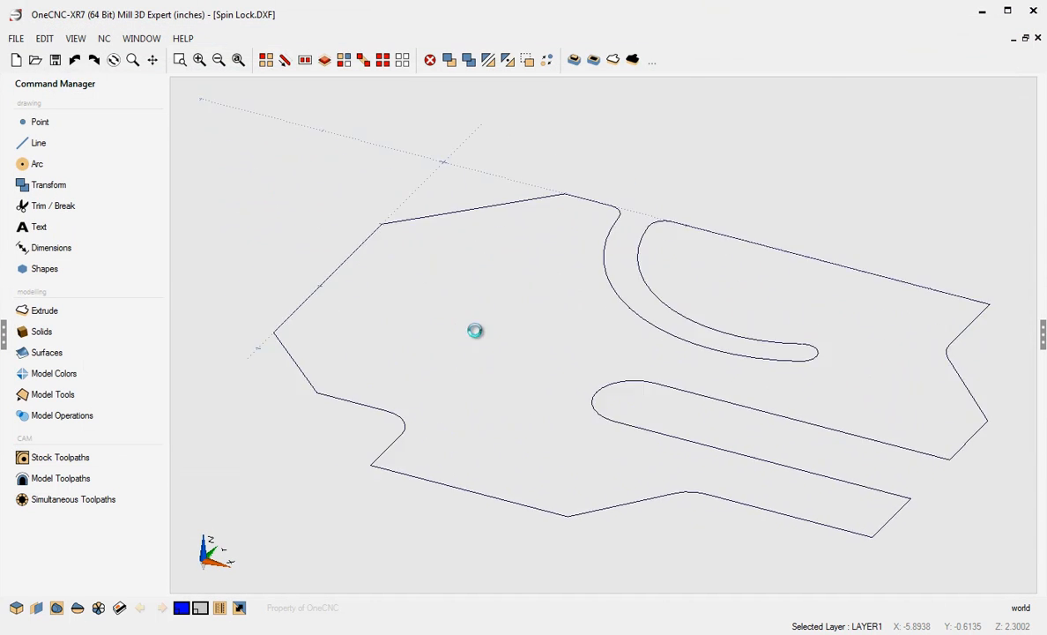
middle_drag(490, 325, 461, 328)
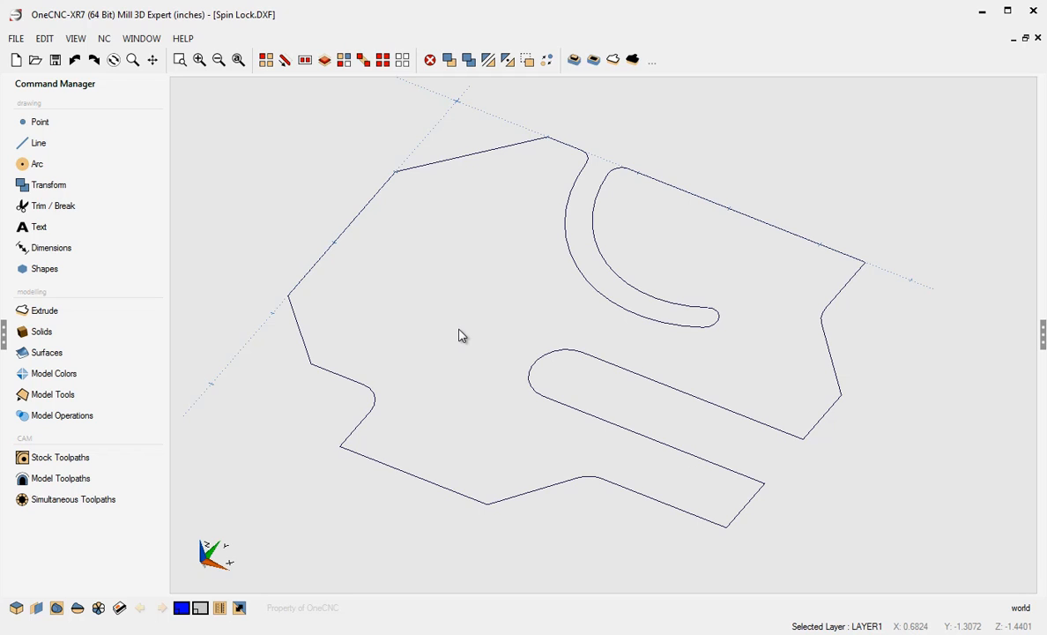
Try to extrude the part outline with Extrude curves, starting the loop from its long upper edge and again from its left side
click(66, 313)
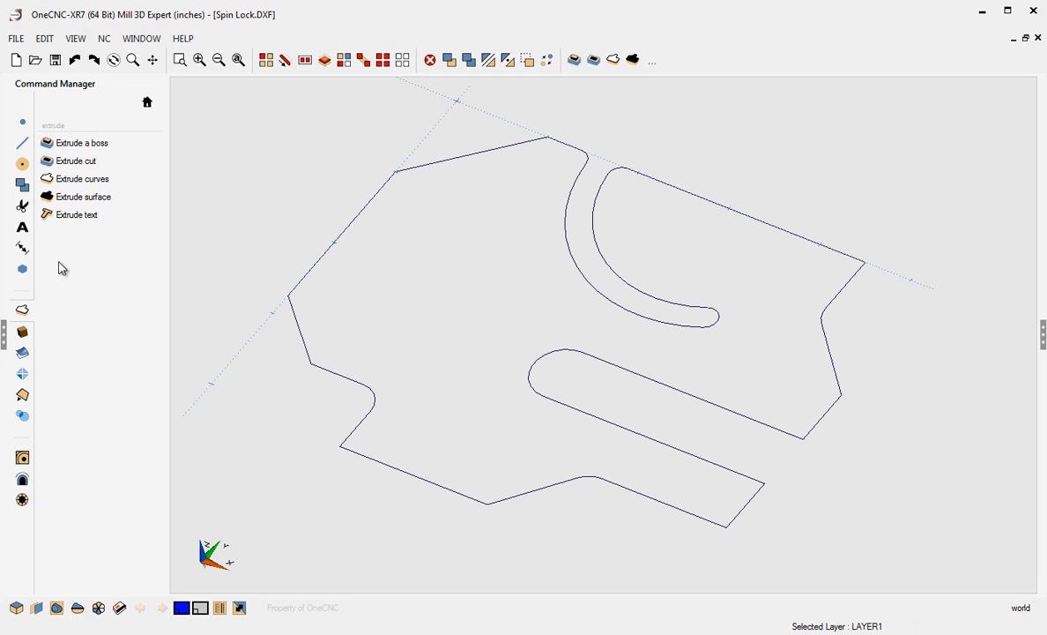
click(89, 187)
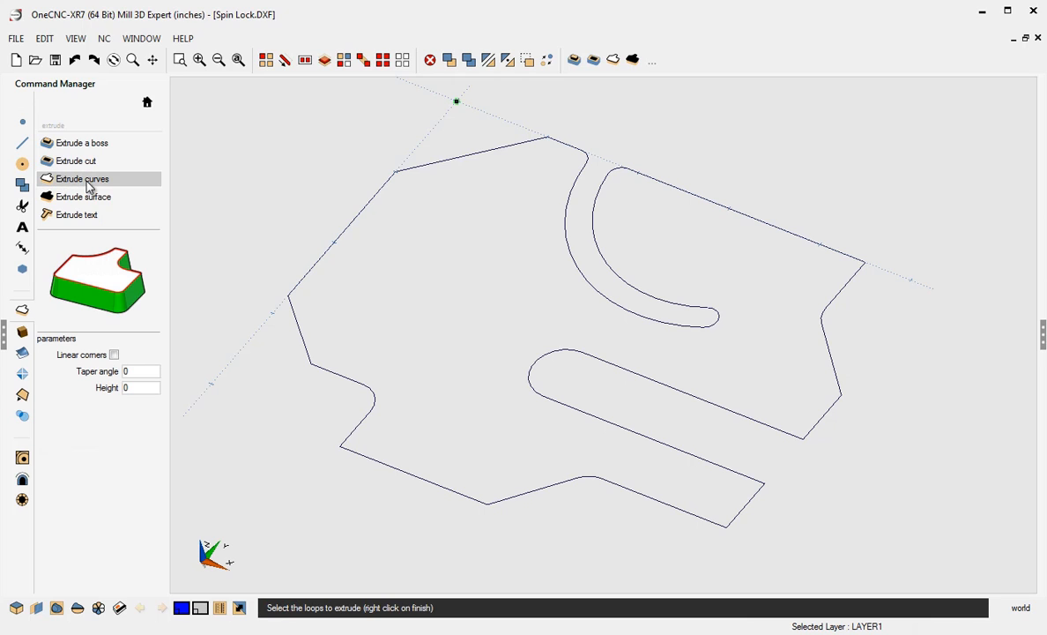
click(779, 236)
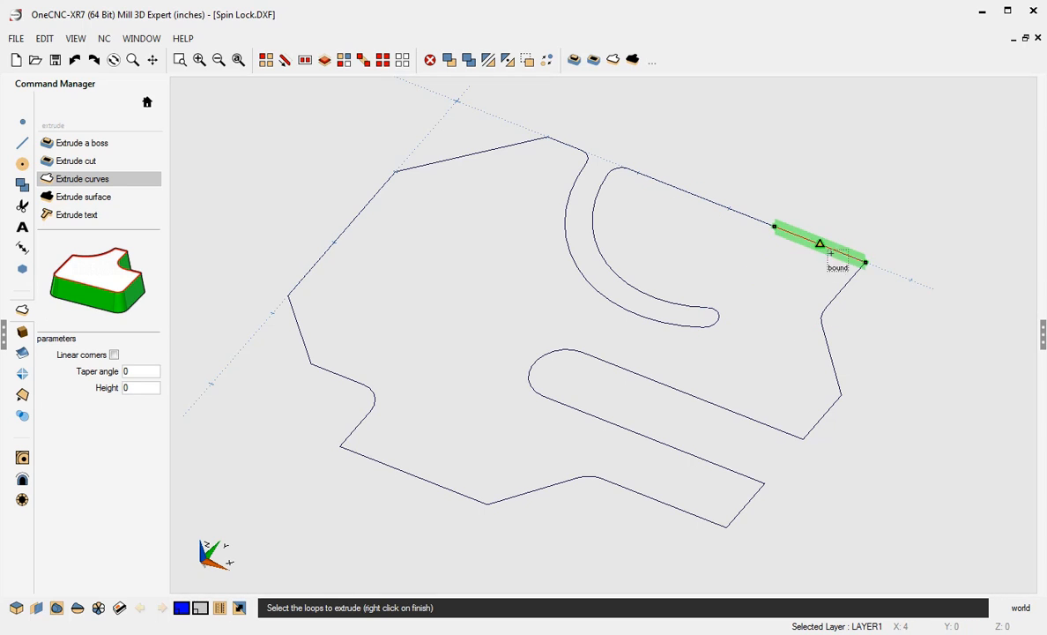
right_click(774, 324)
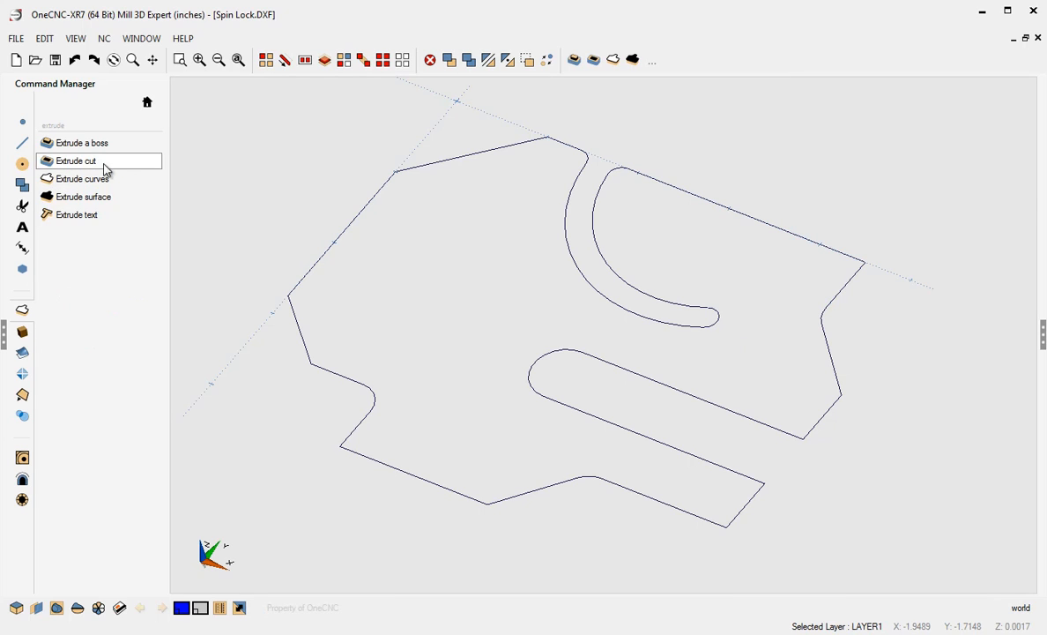
click(101, 180)
click(299, 330)
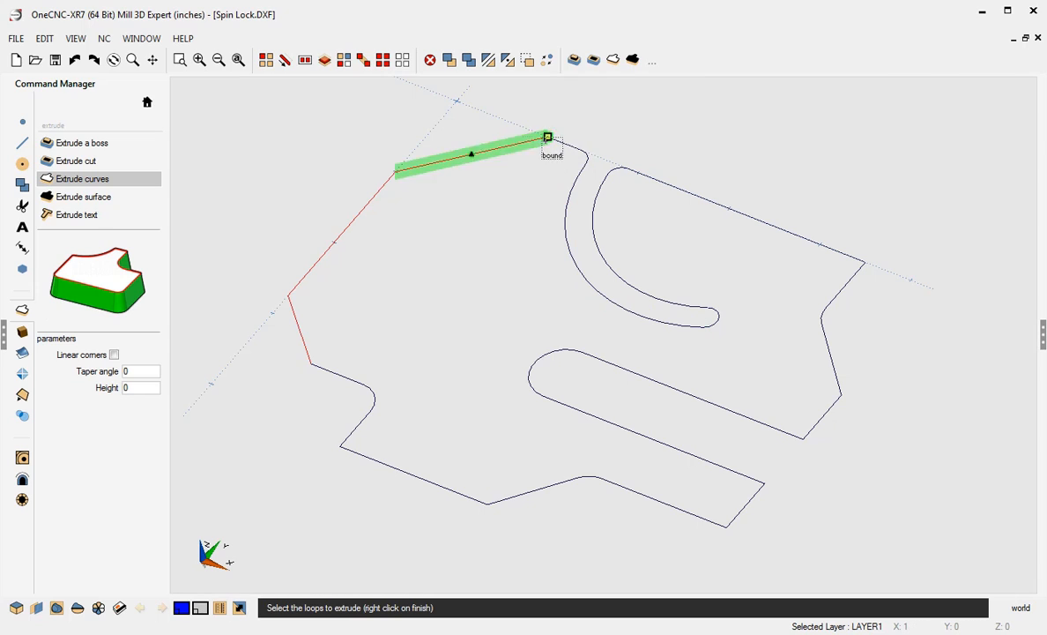
click(504, 196)
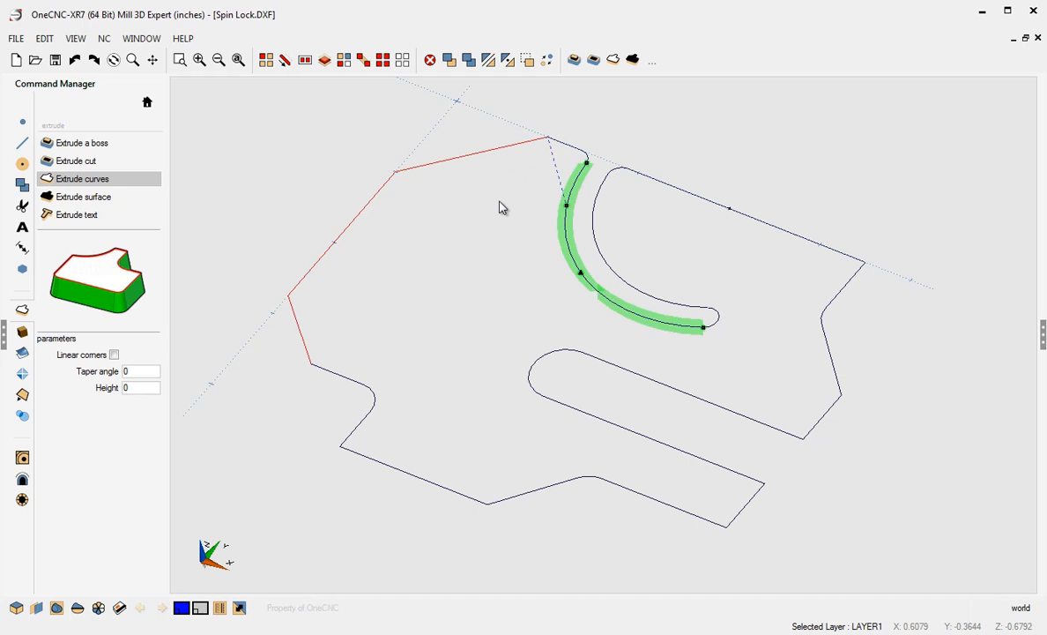
right_click(498, 205)
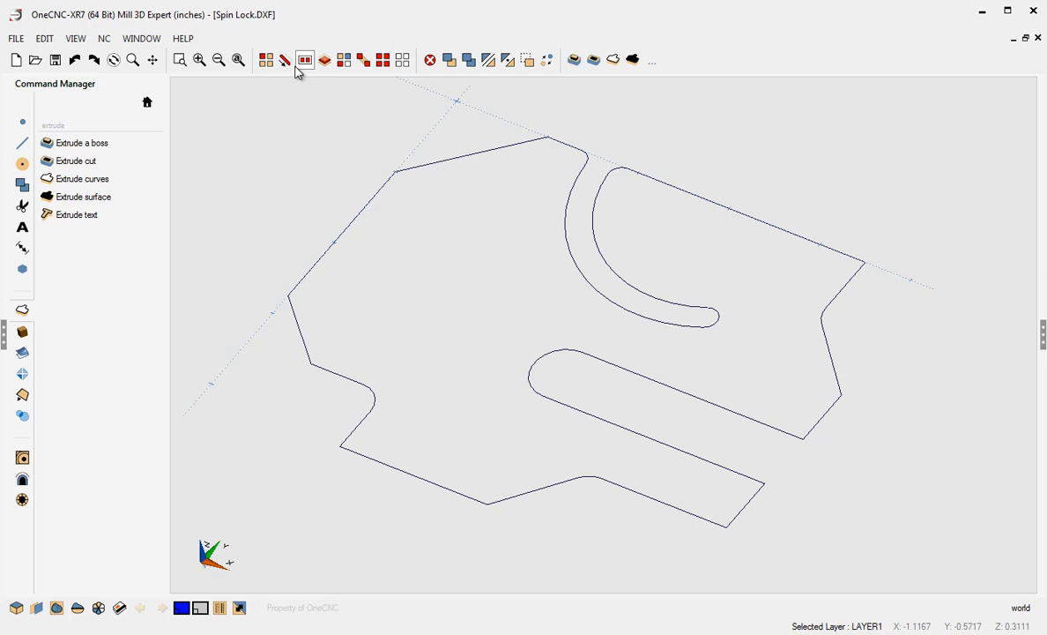
Chain-select the outline starting on the slanted upper-left edge and delete the selected lines
click(287, 61)
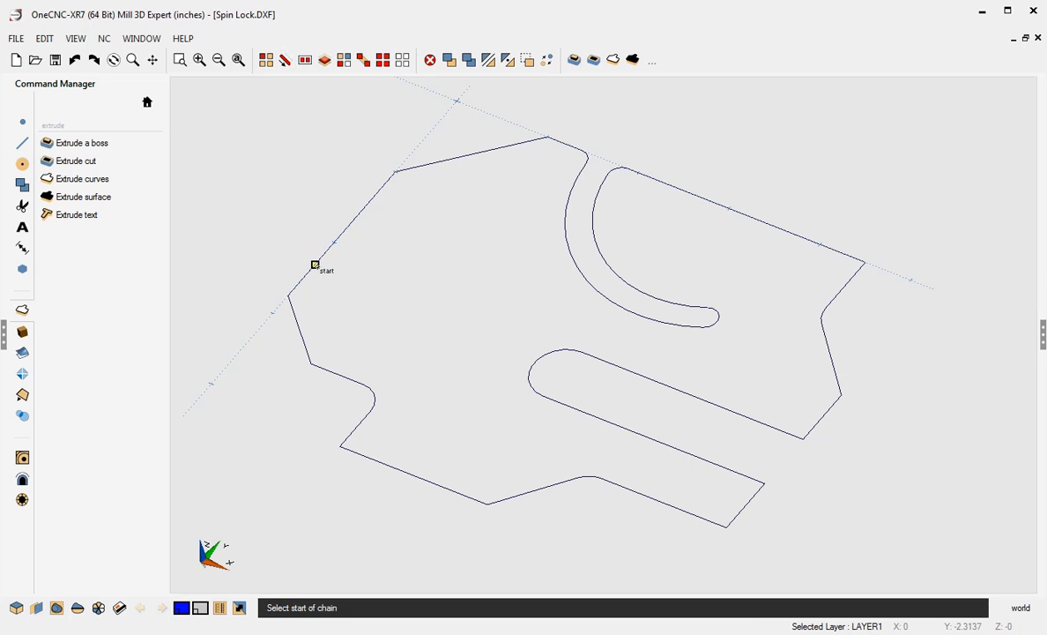
click(316, 264)
click(334, 262)
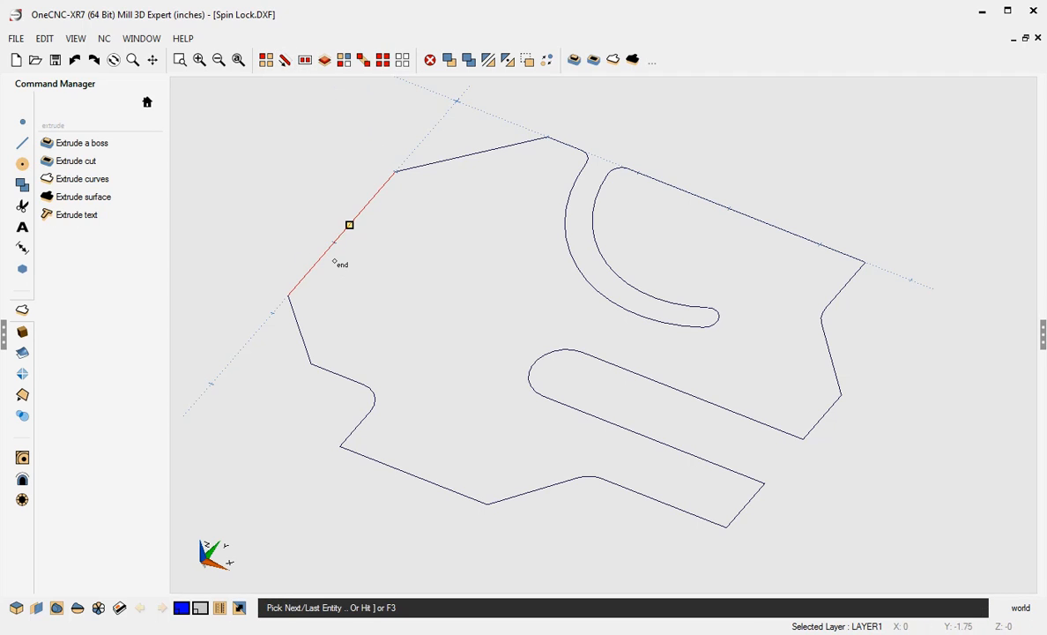
key(bracketright)
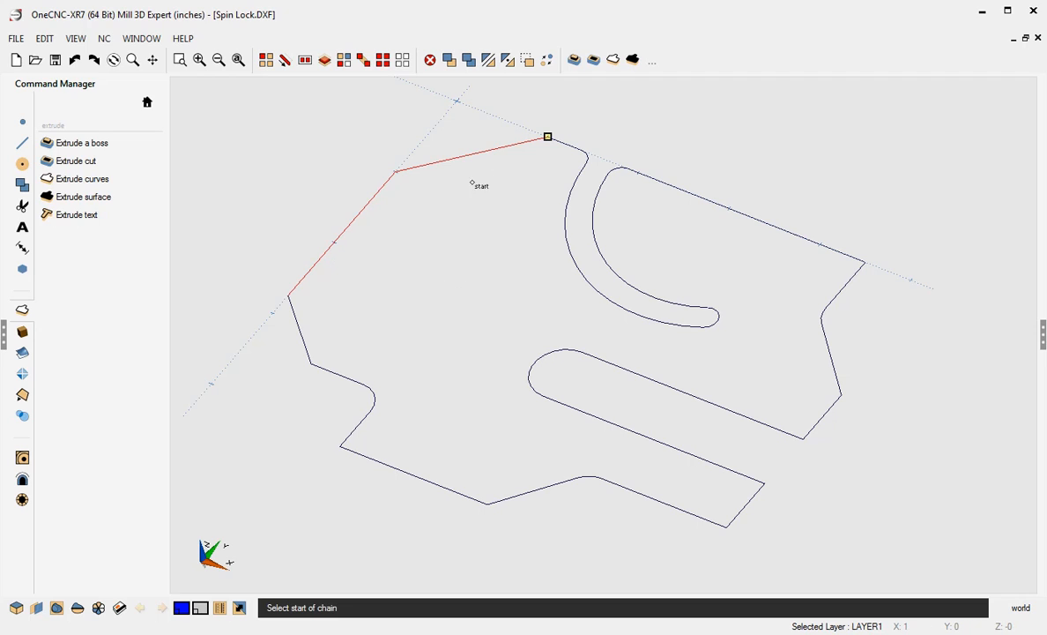
key(Escape)
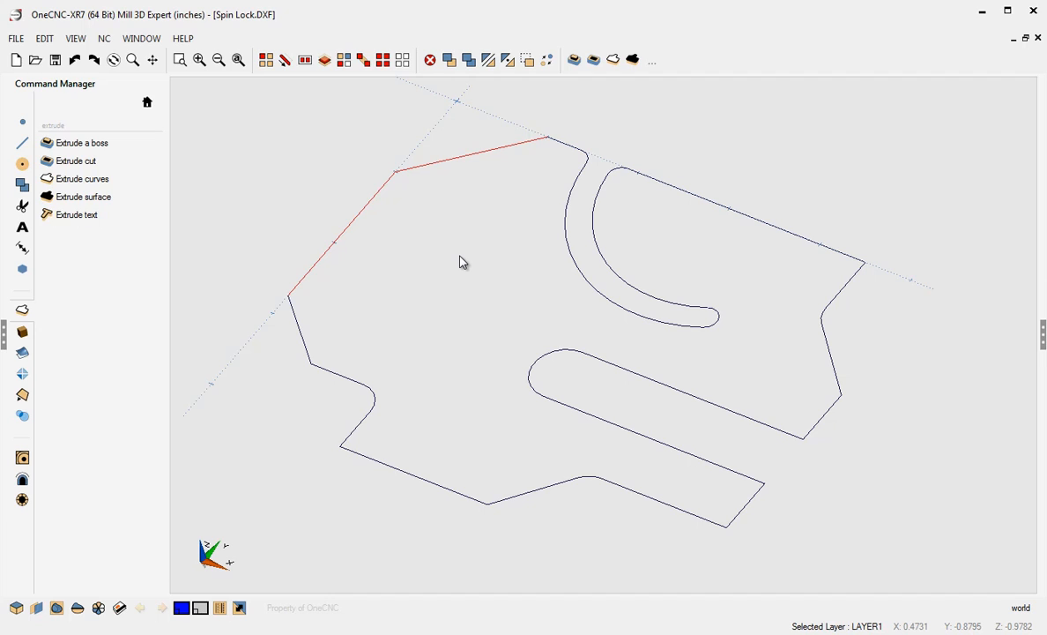
key(Delete)
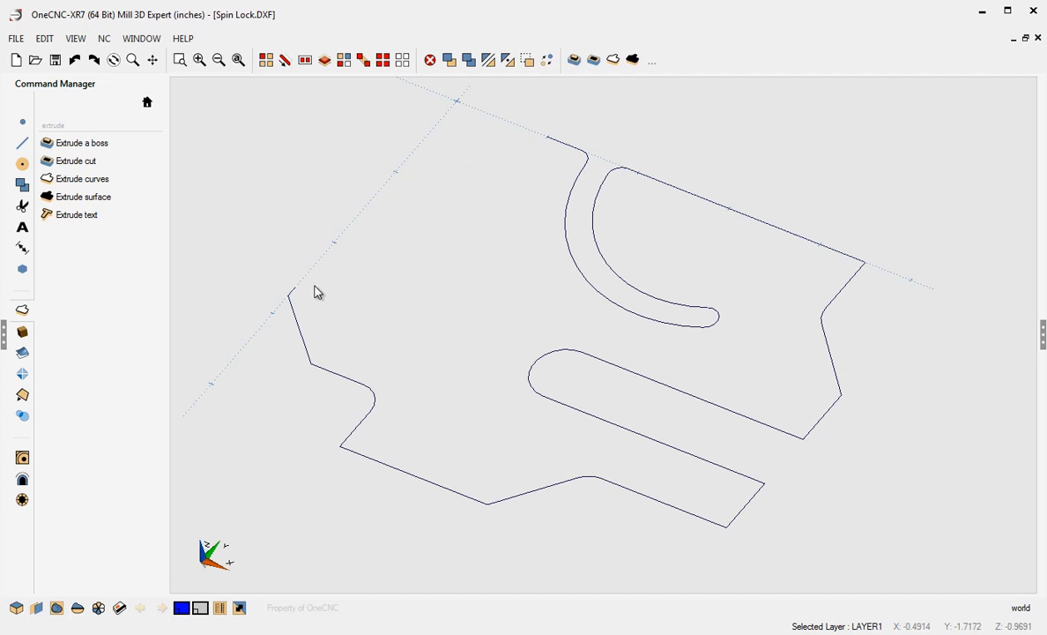
Undo the deletion of the chained outline lines
scroll(290, 302, up, 1)
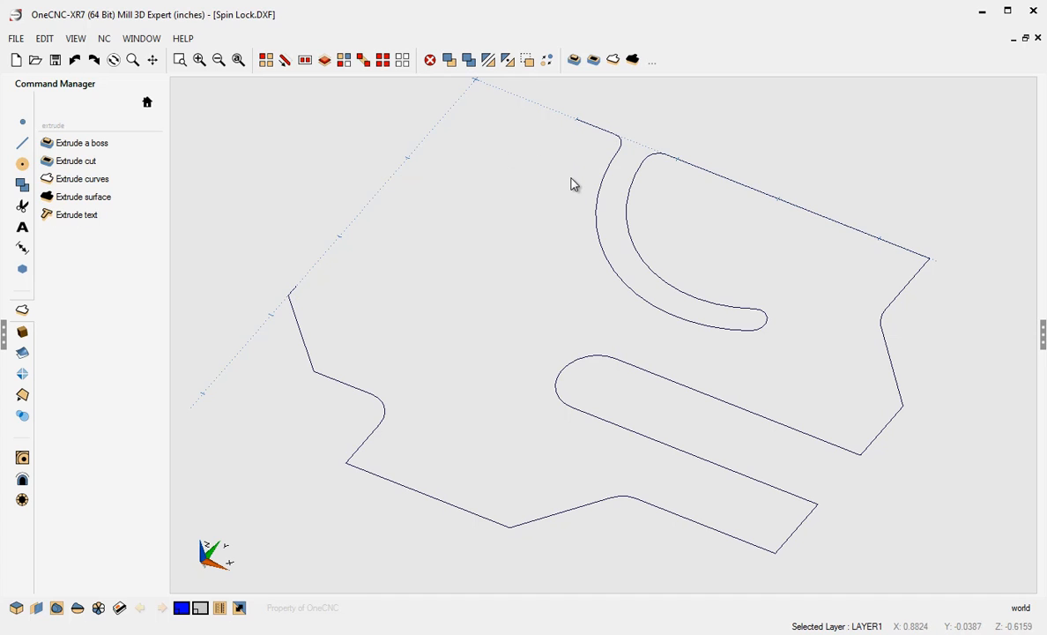
key(ctrl+z)
scroll(525, 257, down, 2)
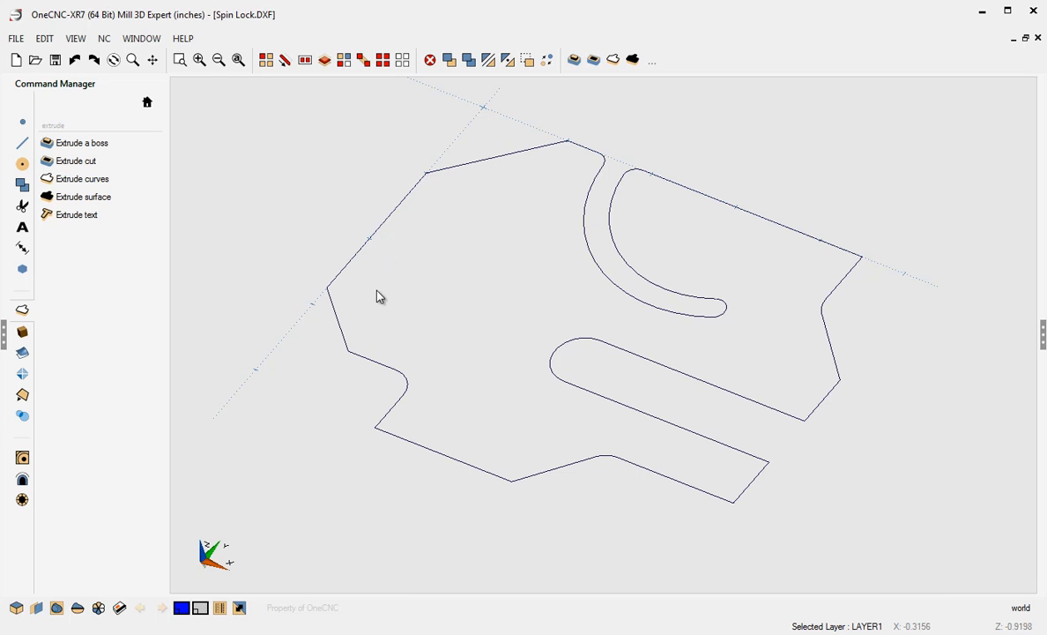
scroll(472, 379, down, 1)
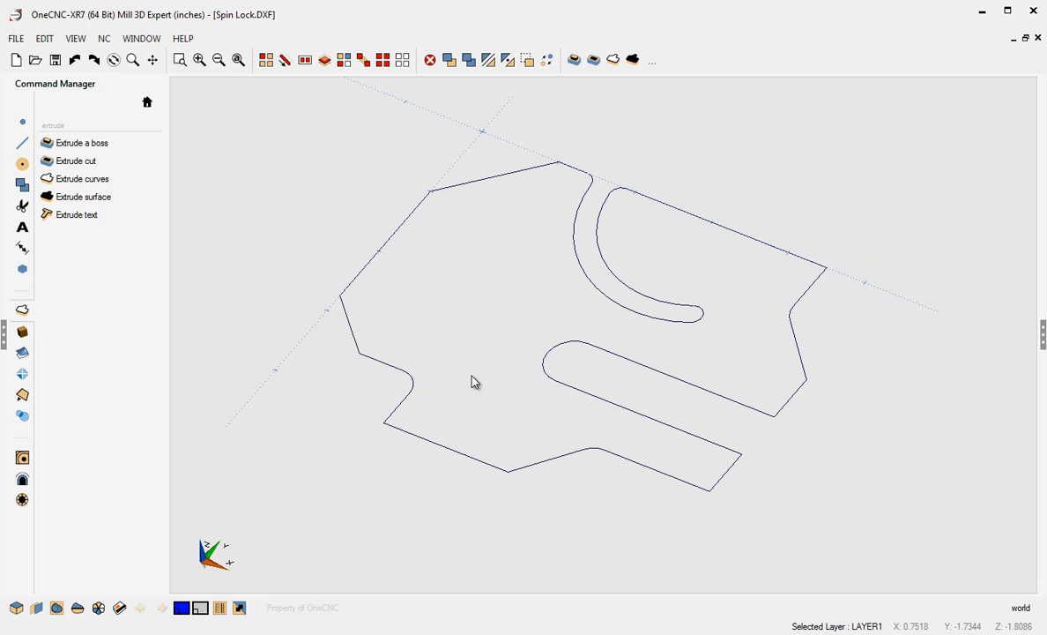
Select all duplicate and overlapping entities in the drawing with Smart Selection and delete them
middle_drag(471, 381, 638, 389)
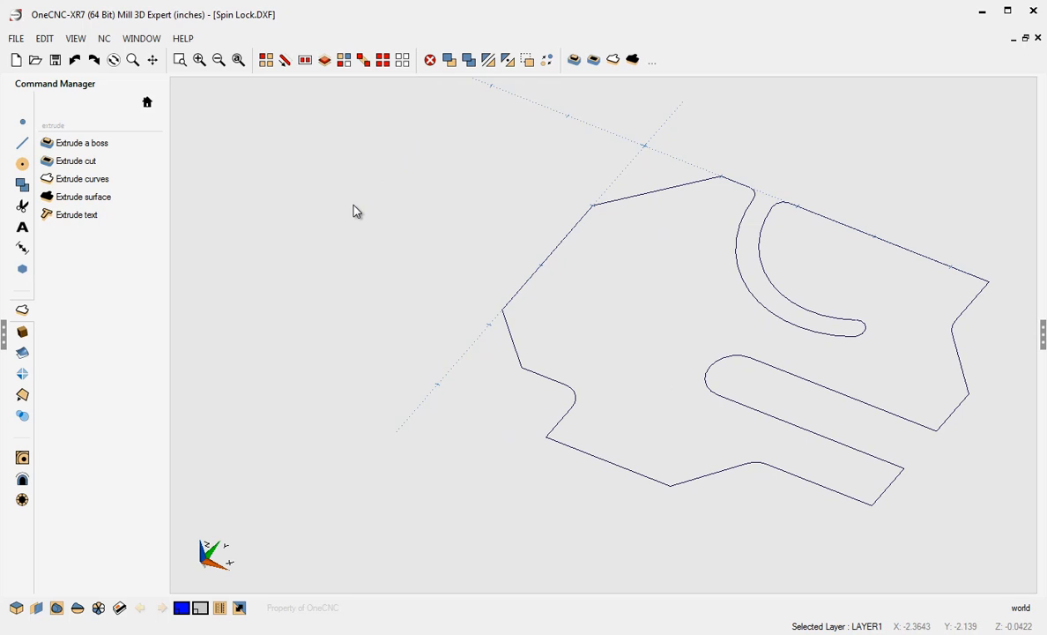
click(99, 610)
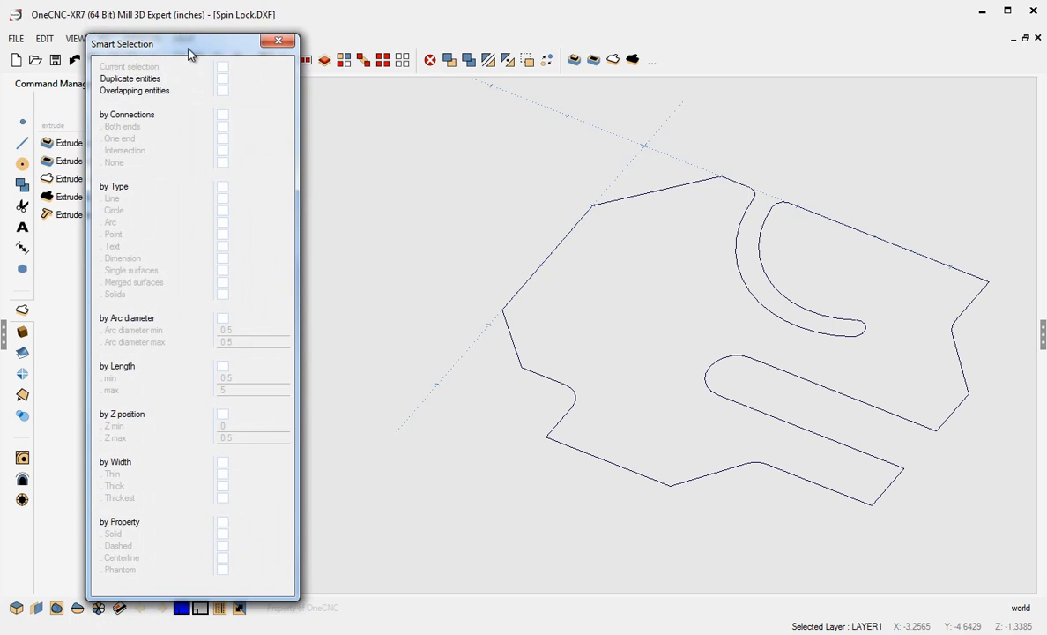
drag(190, 46, 271, 50)
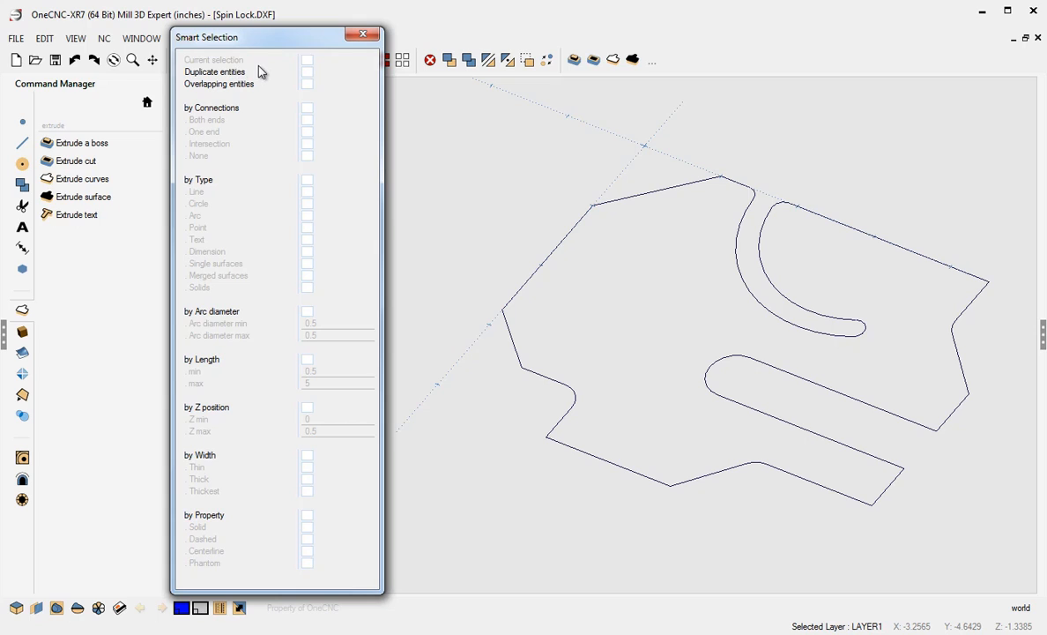
click(307, 61)
click(308, 72)
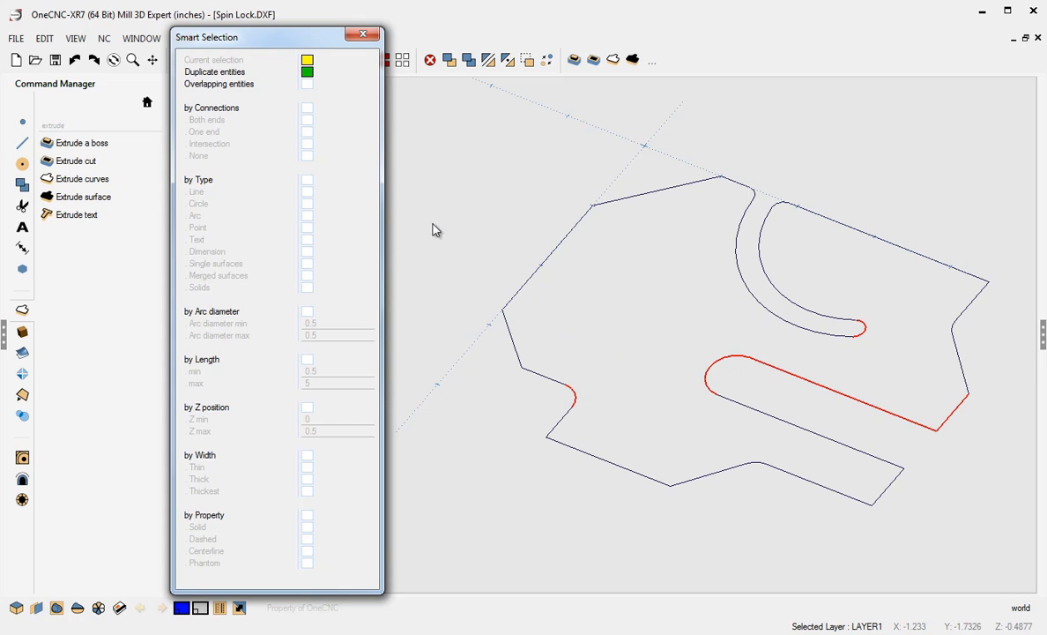
click(306, 84)
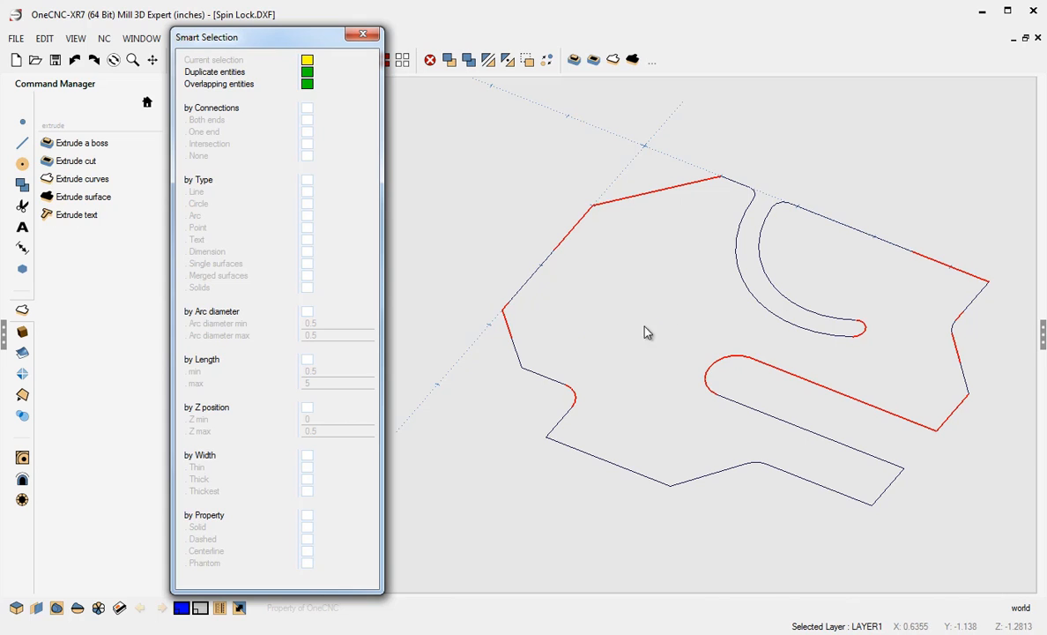
click(363, 37)
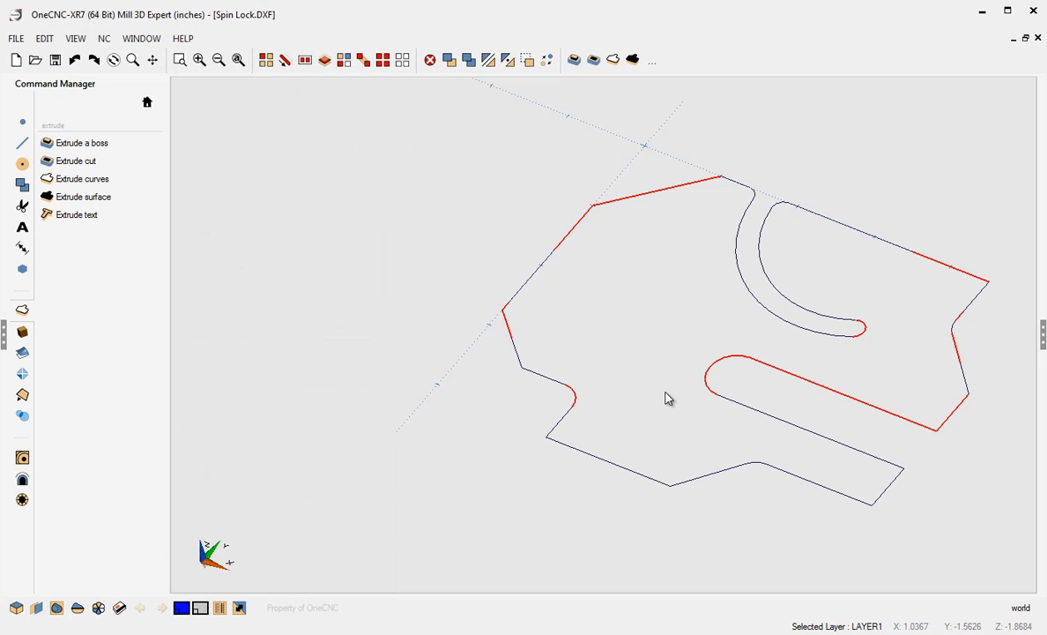
mouse_move(674, 405)
middle_down()
mouse_move(592, 412)
mouse_move(614, 397)
middle_up()
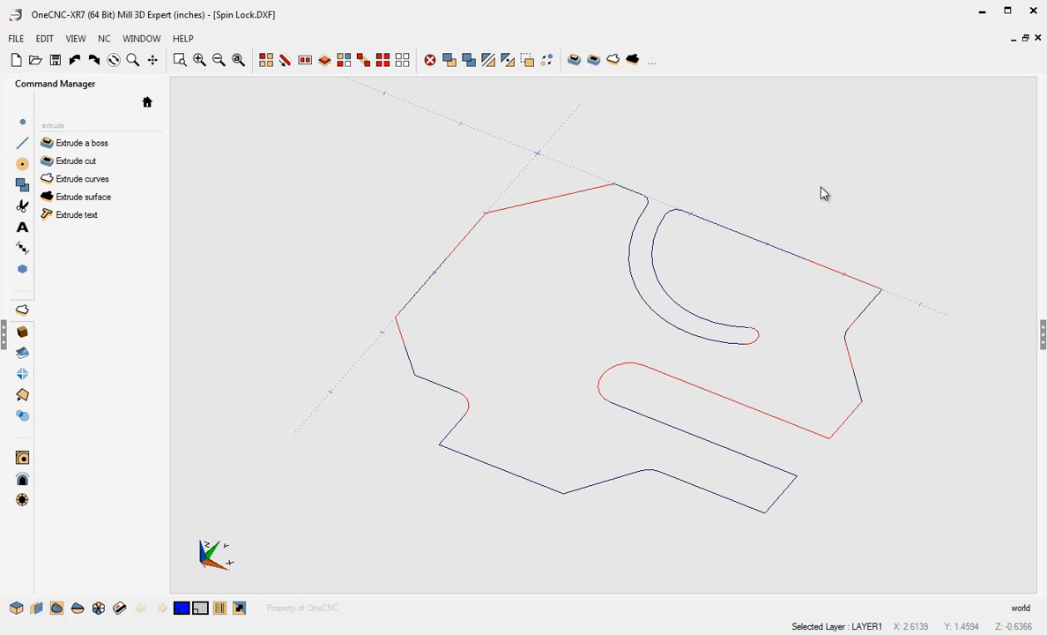
key(Escape)
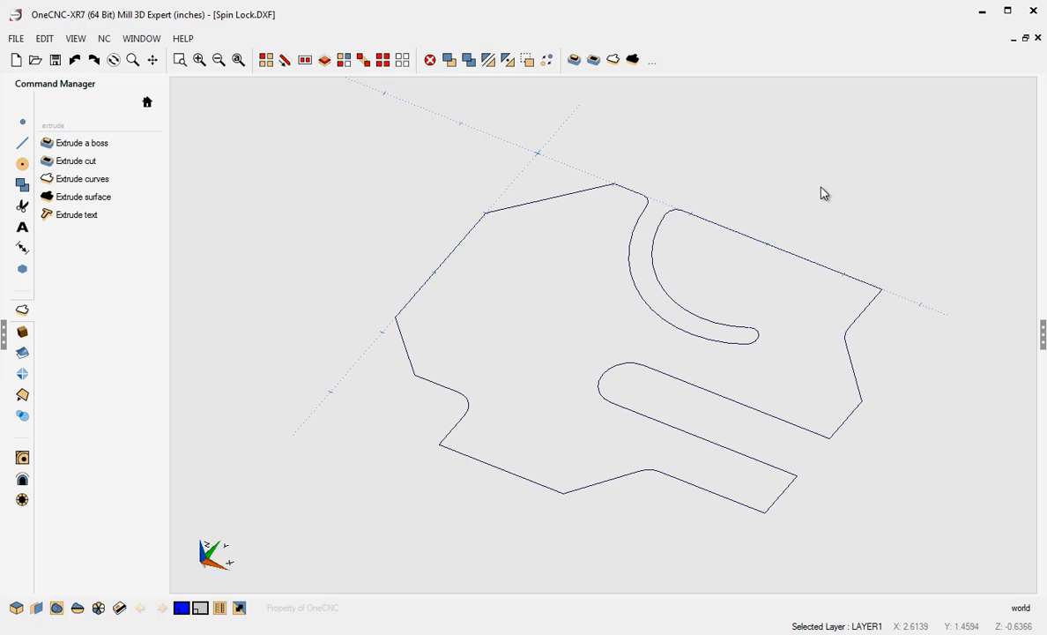
Extrude the complete part outline downward by about 0.94 inches with Extrude curves and no taper
scroll(757, 293, up, 2)
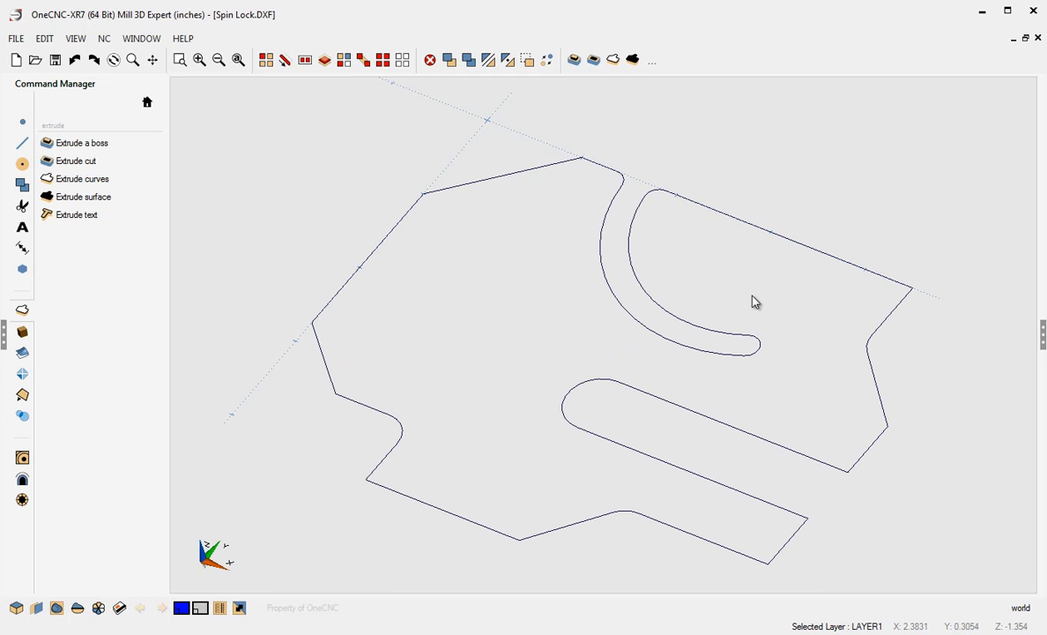
middle_drag(753, 296, 755, 281)
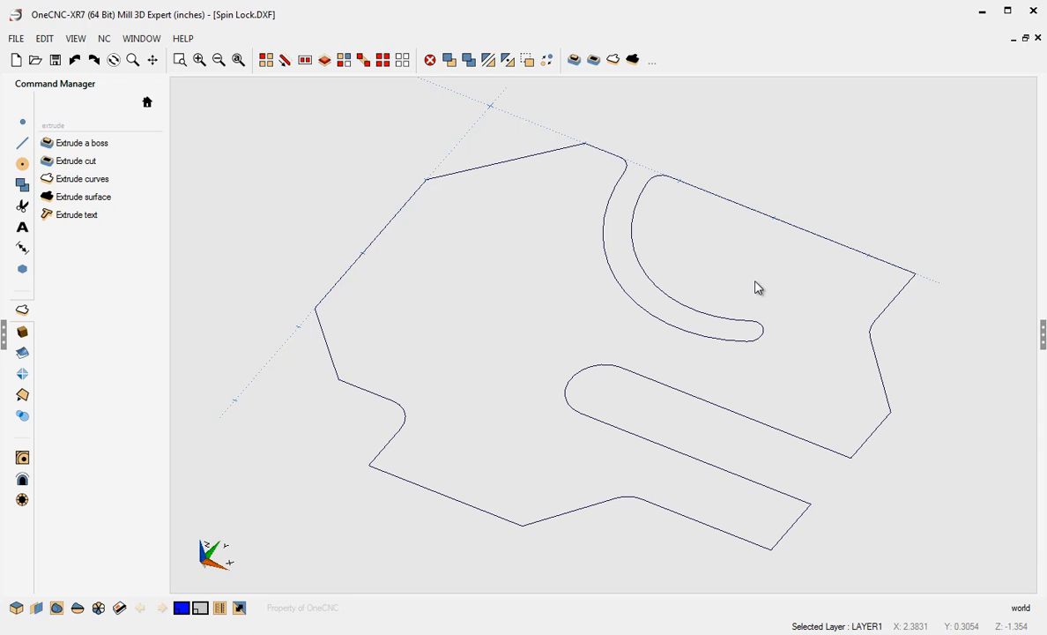
click(83, 179)
click(359, 231)
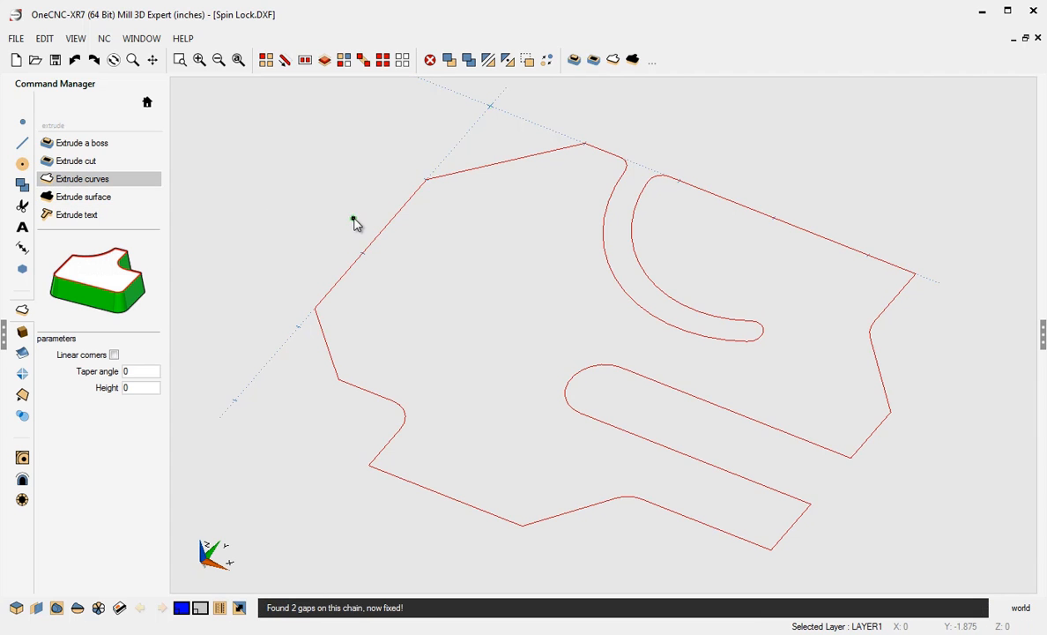
right_click(355, 225)
click(336, 492)
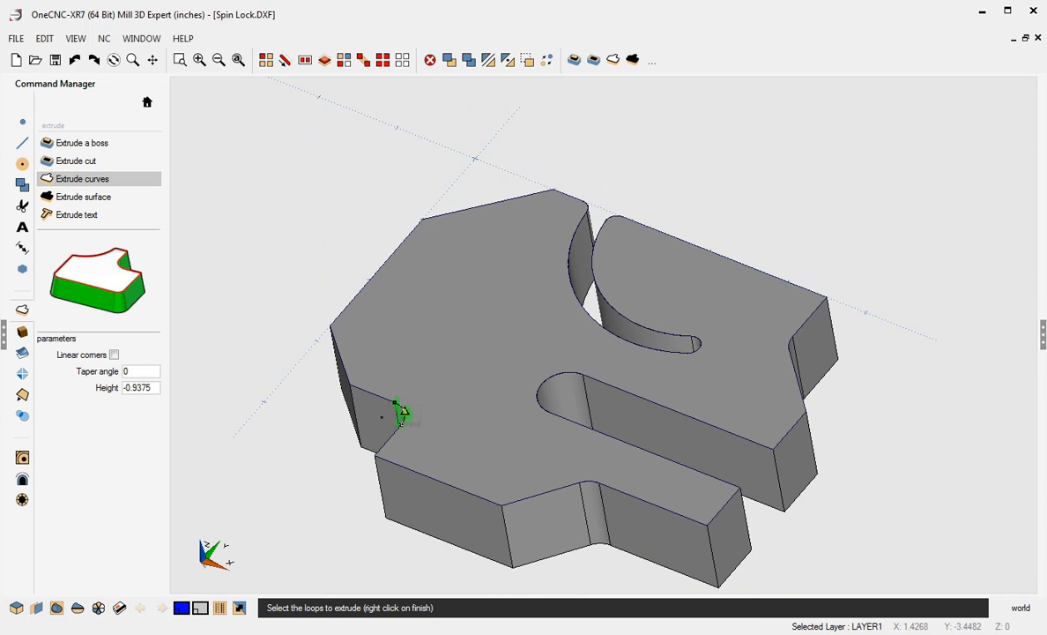
middle_drag(418, 326, 411, 357)
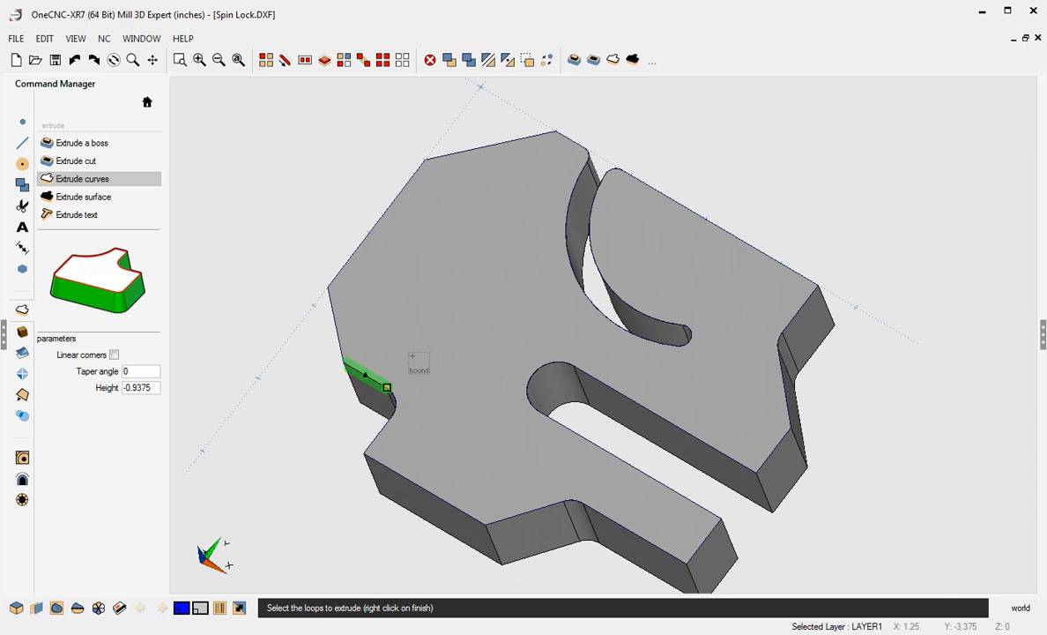
right_click(787, 245)
Open Smart Selection again and move its window clear of the extruded part
middle_drag(595, 303, 675, 282)
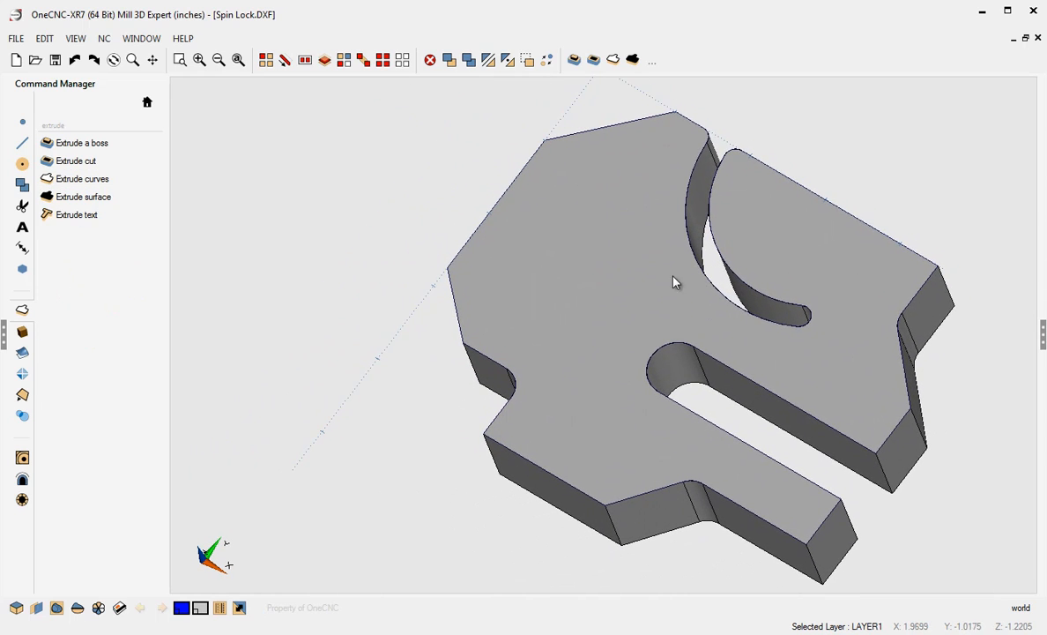
click(100, 608)
drag(218, 47, 303, 59)
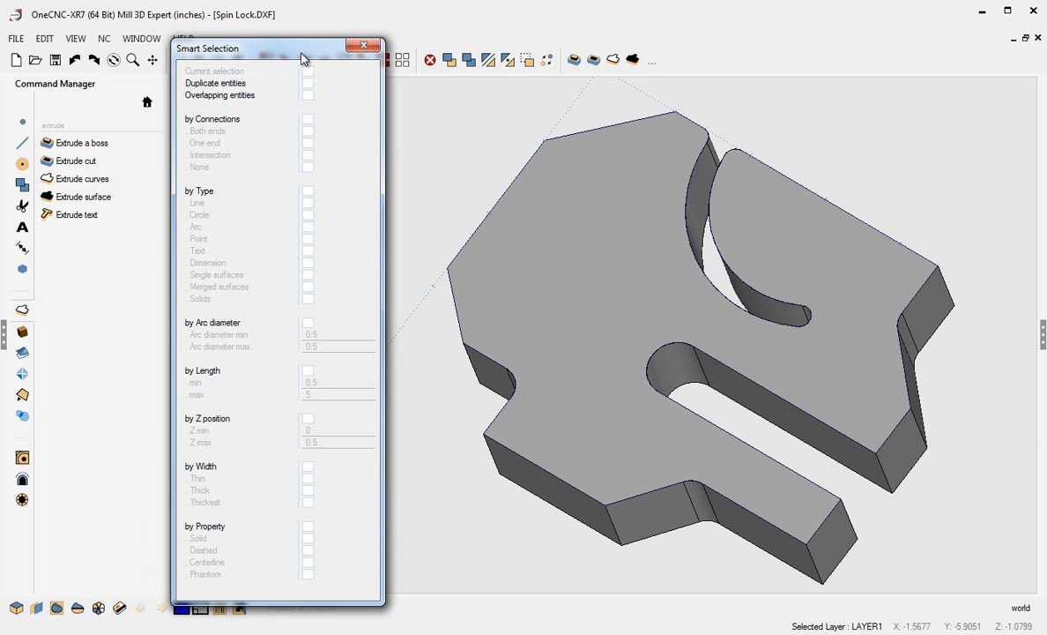